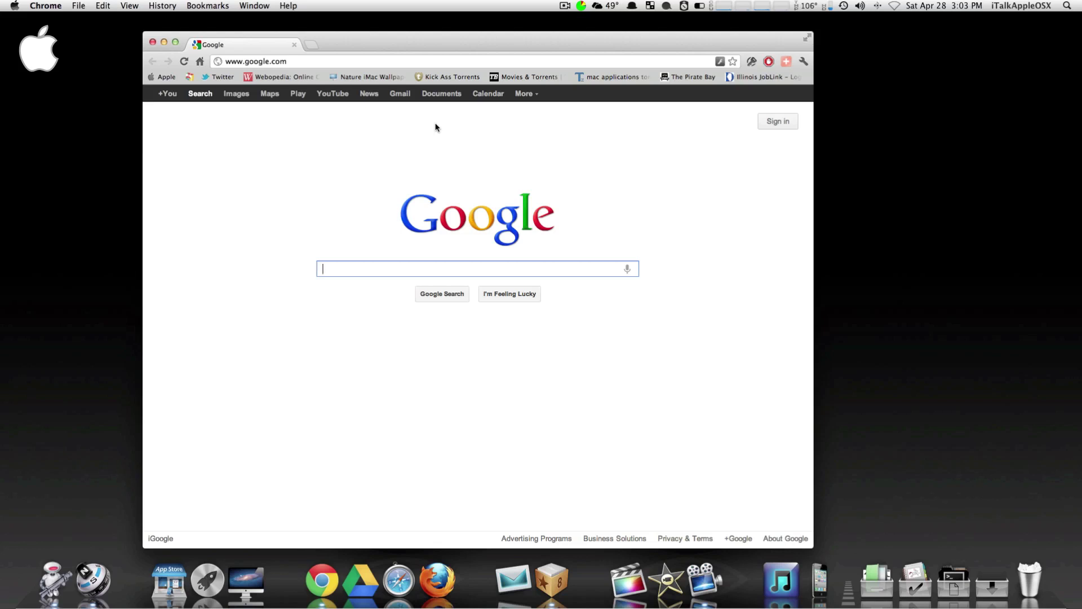
# Close the Chrome window showing the Google search page, leaving only the desktop.
pyautogui.click(153, 43)
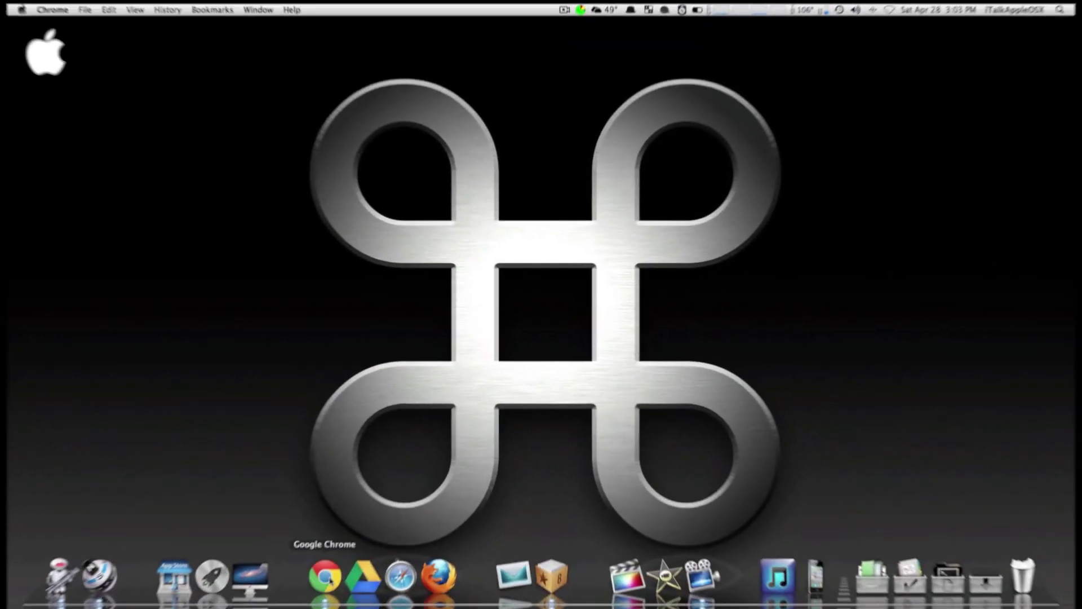
# Relaunch Chrome from the Dock to get a fresh New Tab page with app shortcuts.
pyautogui.click(331, 578)
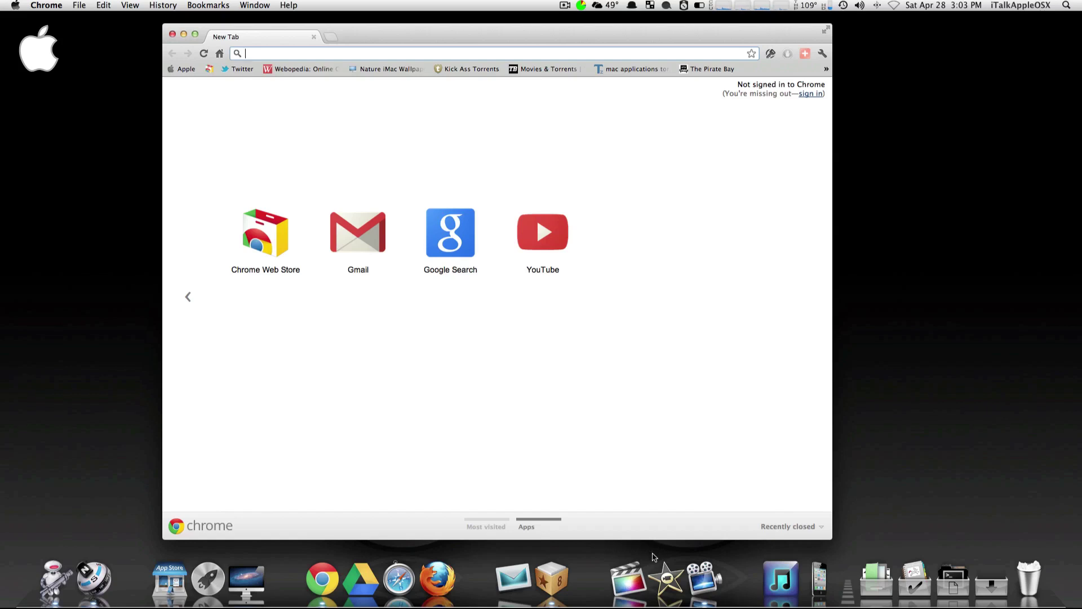
pyautogui.click(321, 467)
# Quit Google Chrome from its Dock icon menu so the browser stops running.
pyautogui.rightClick(323, 578)
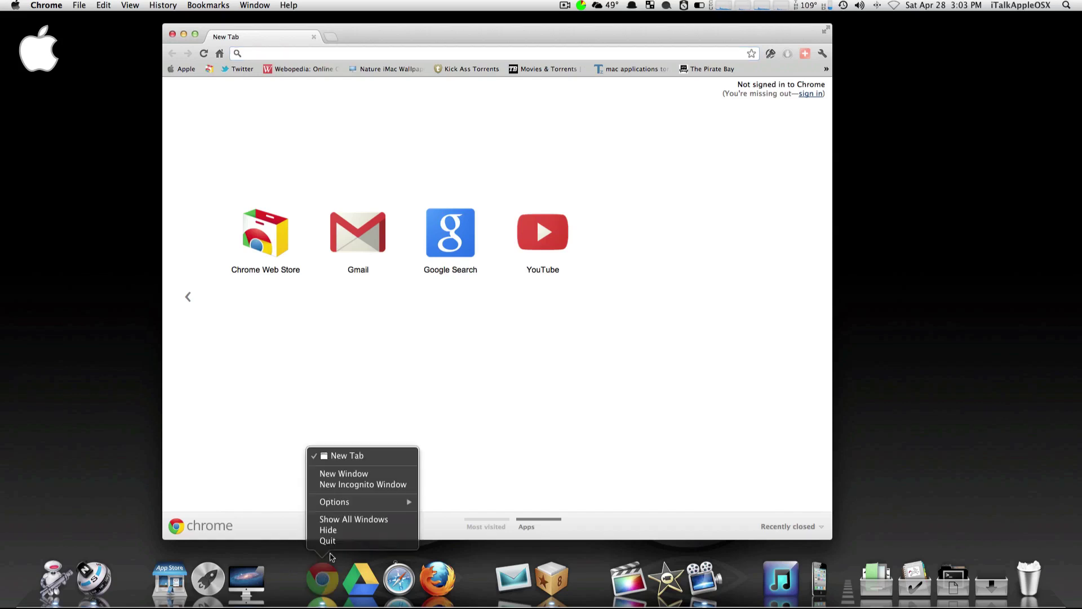
pyautogui.click(336, 544)
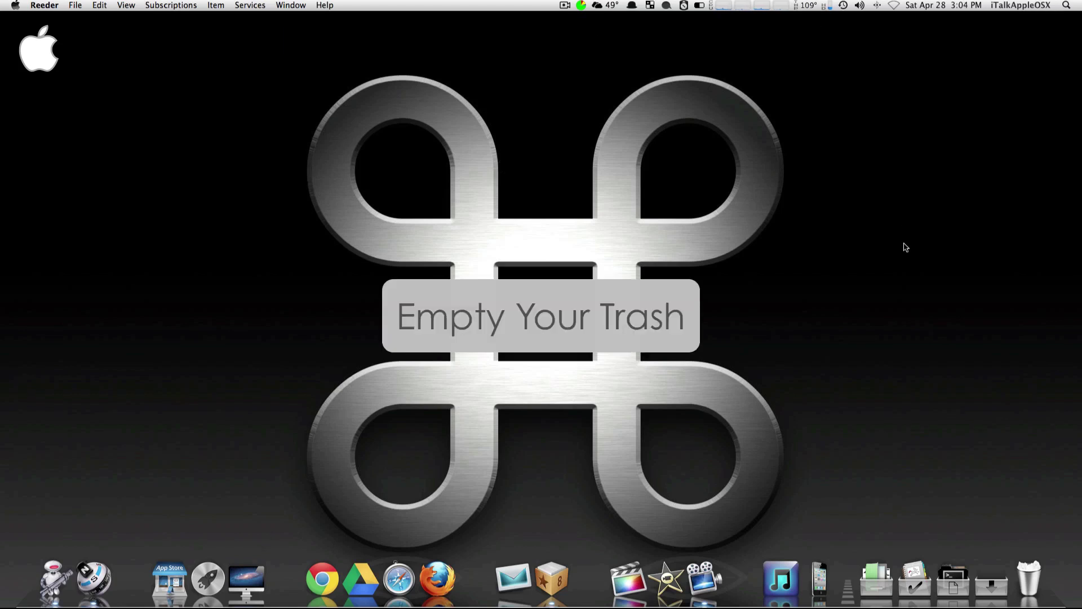
pyautogui.click(1037, 589)
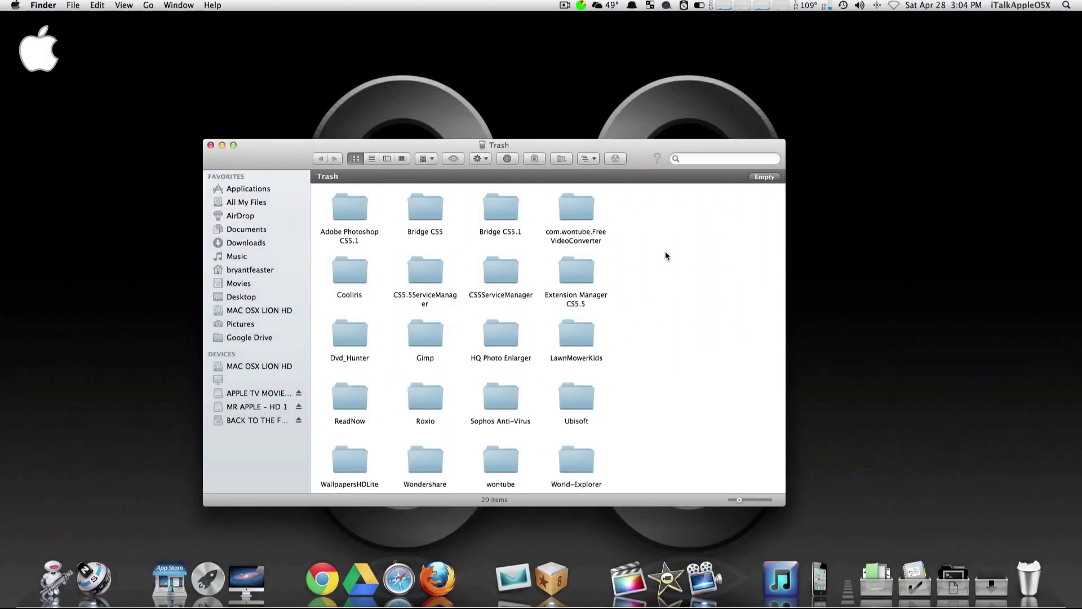
pyautogui.moveTo(644, 167); pyautogui.dragTo(644, 72)
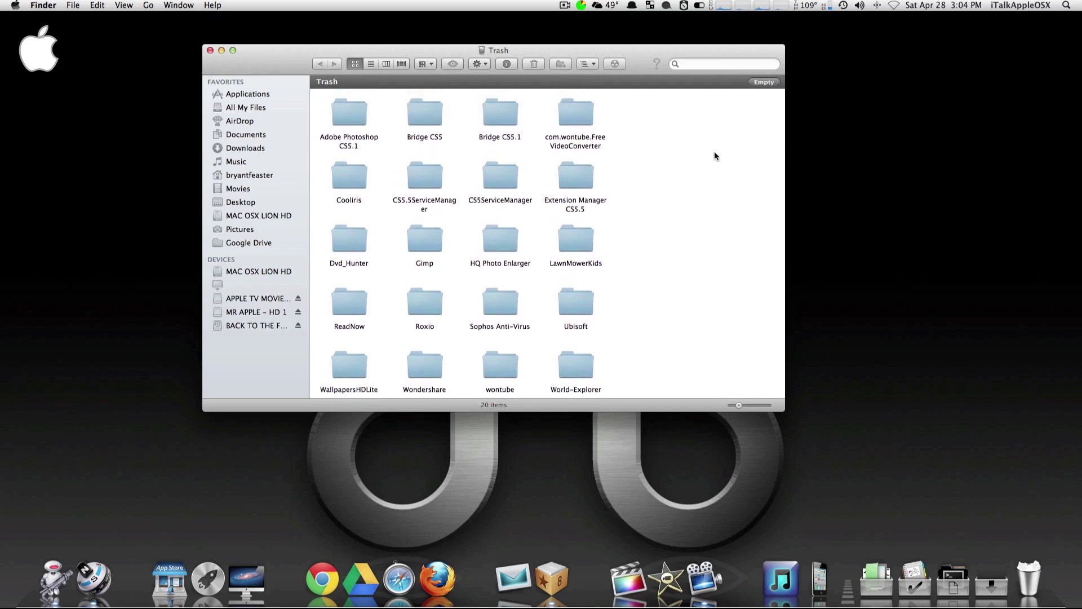
pyautogui.moveTo(784, 412); pyautogui.dragTo(746, 466)
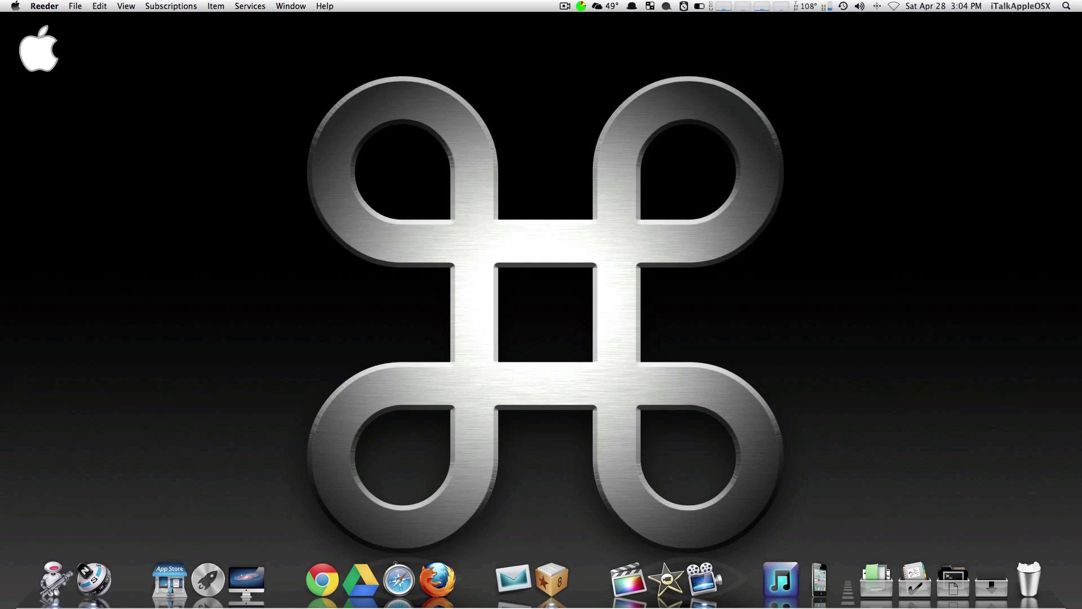
pyautogui.click(514, 119)
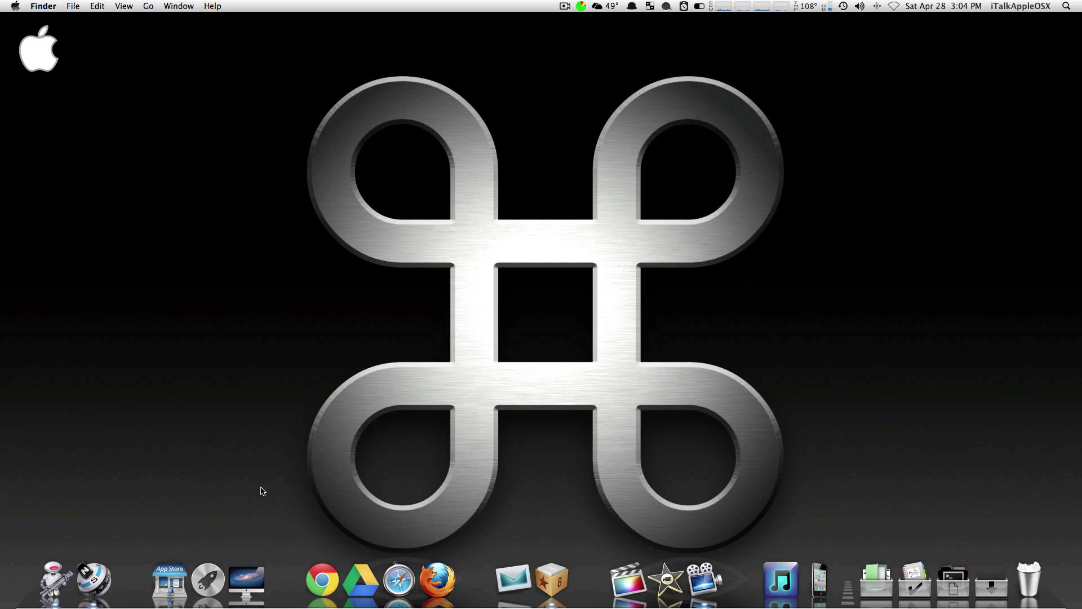
pyautogui.hotkey('alt', 'space')
pyautogui.write('app')
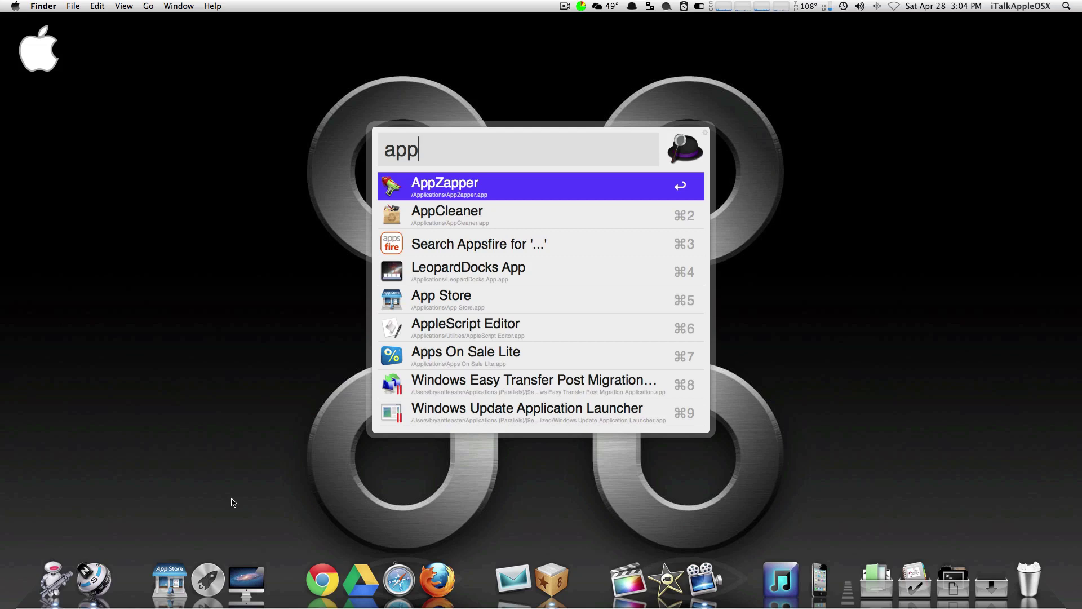
pyautogui.press('Escape')
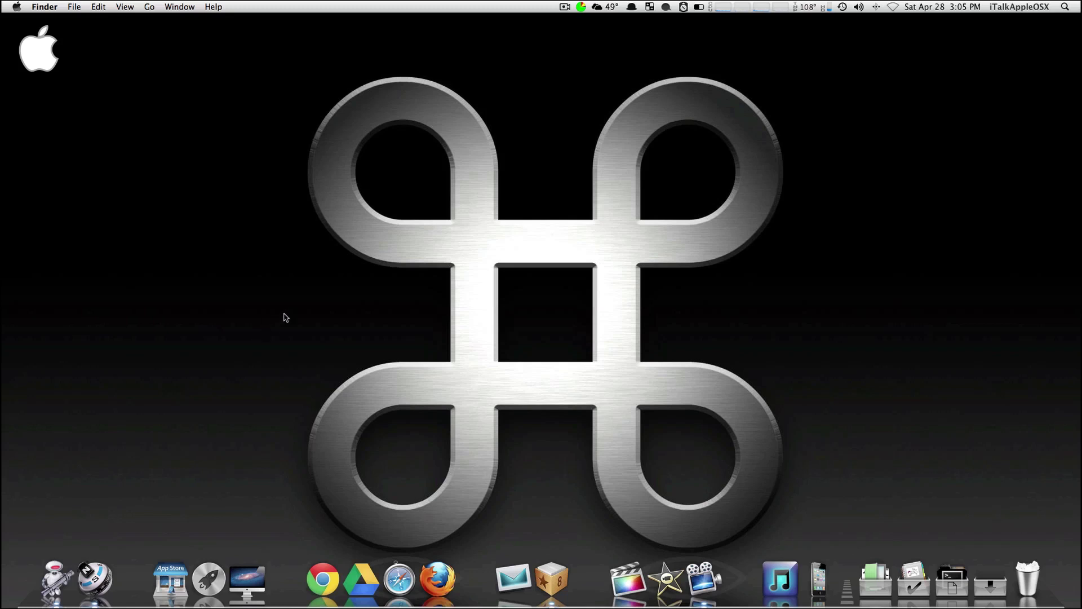
pyautogui.click(198, 576)
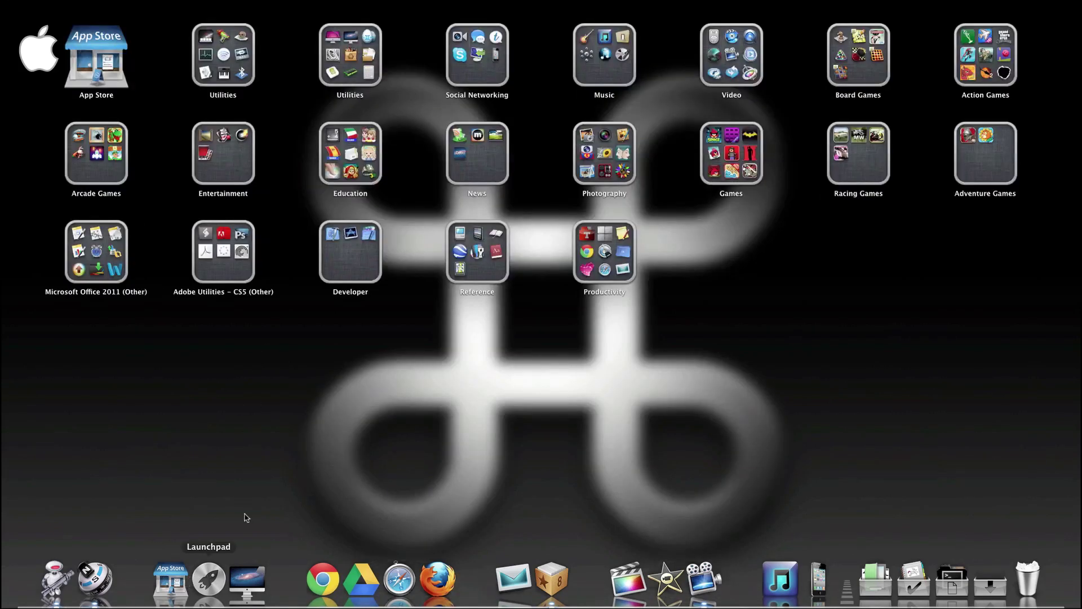
pyautogui.click(244, 237)
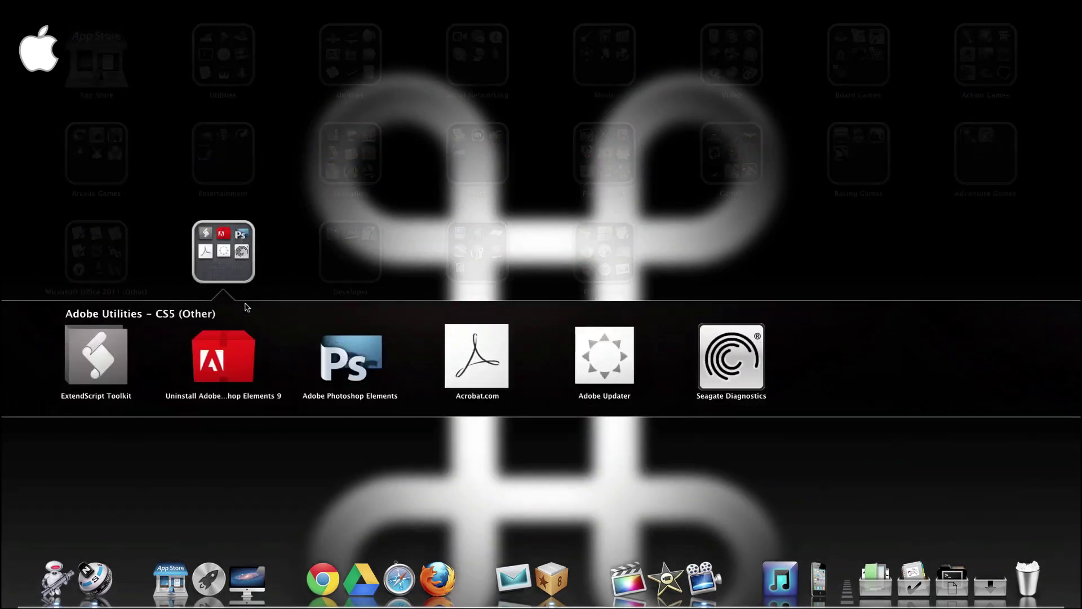
pyautogui.click(497, 460)
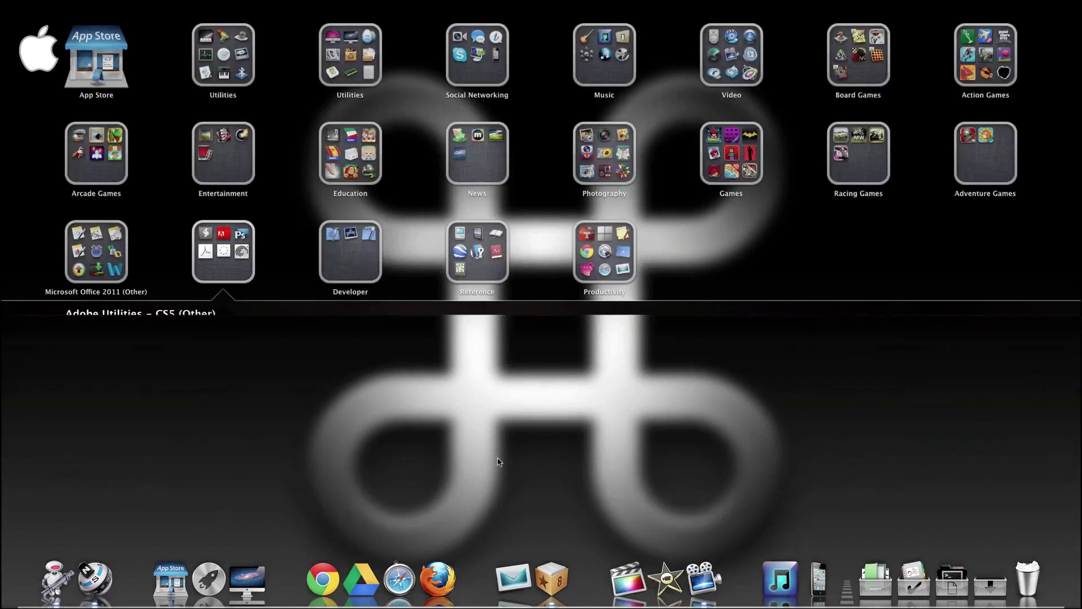
pyautogui.click(496, 459)
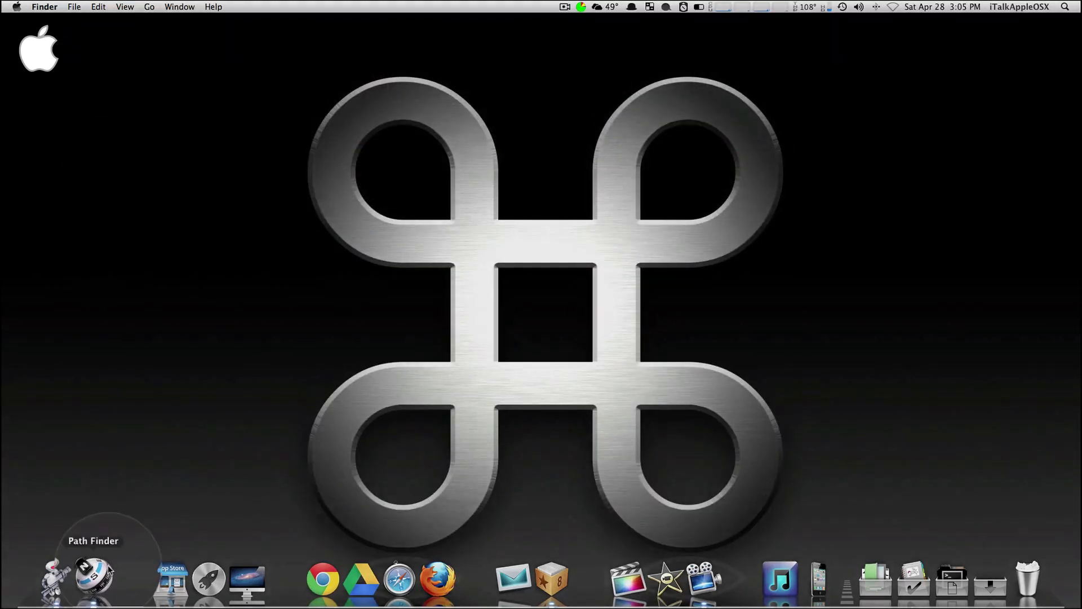
pyautogui.click(95, 578)
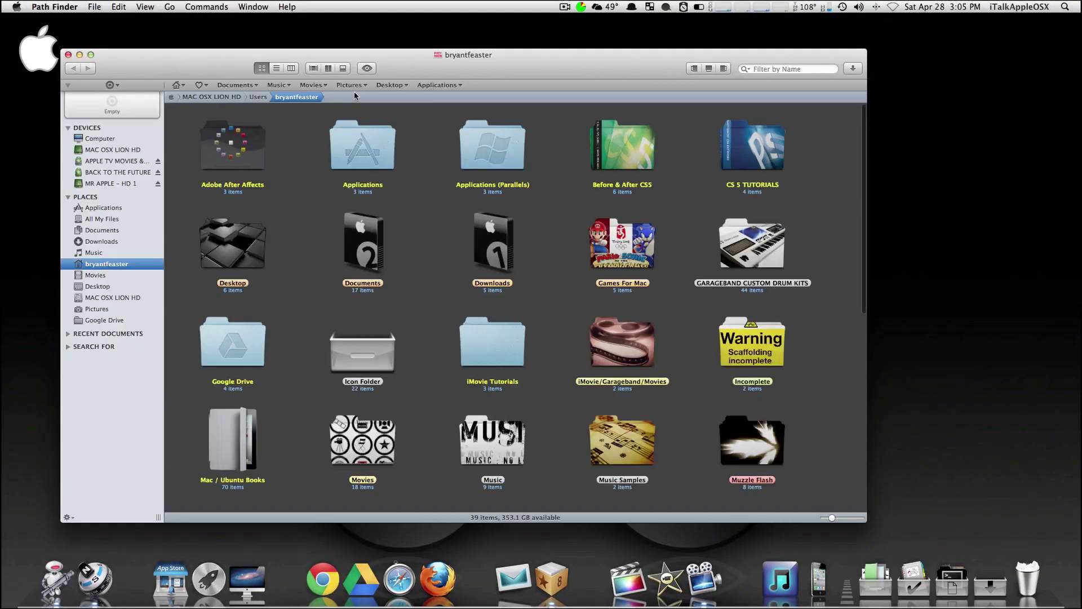
# Navigate to the user's Library and open Application Support, showing its 145 app folders.
pyautogui.click(168, 8)
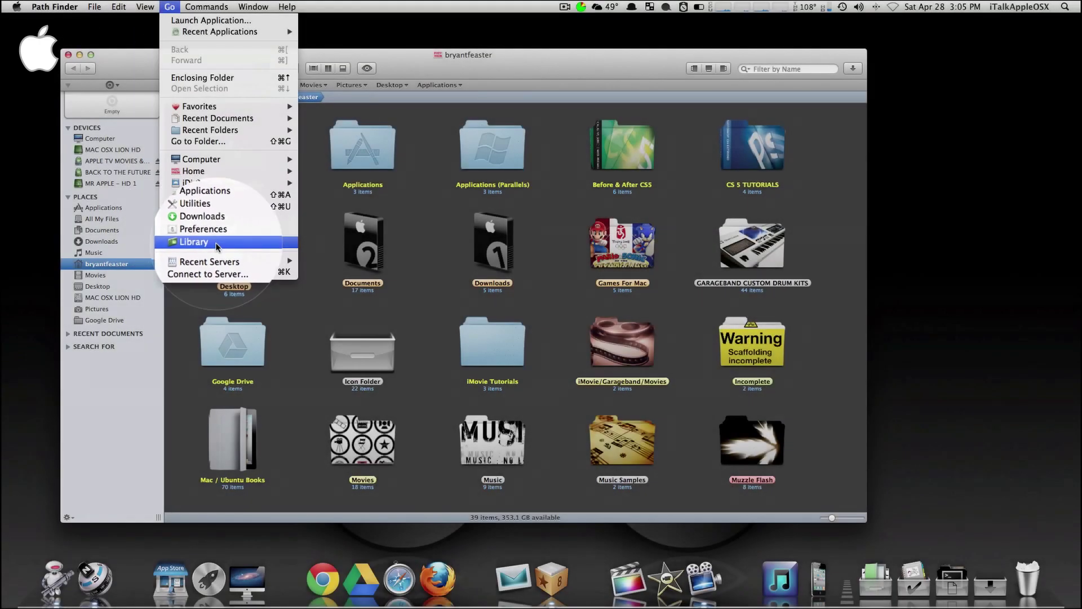
pyautogui.click(215, 242)
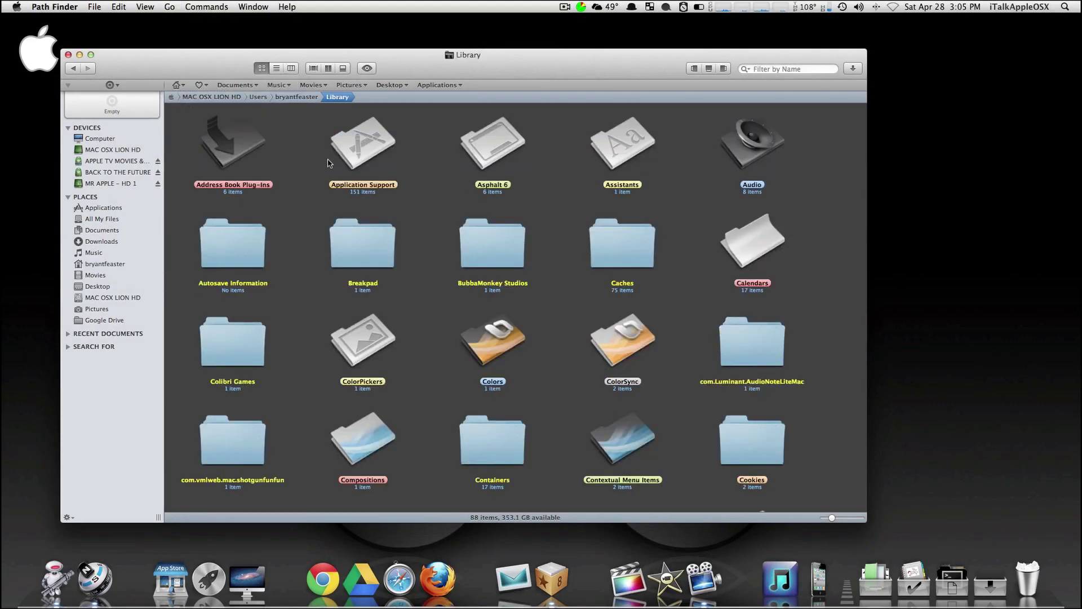
pyautogui.doubleClick(356, 145)
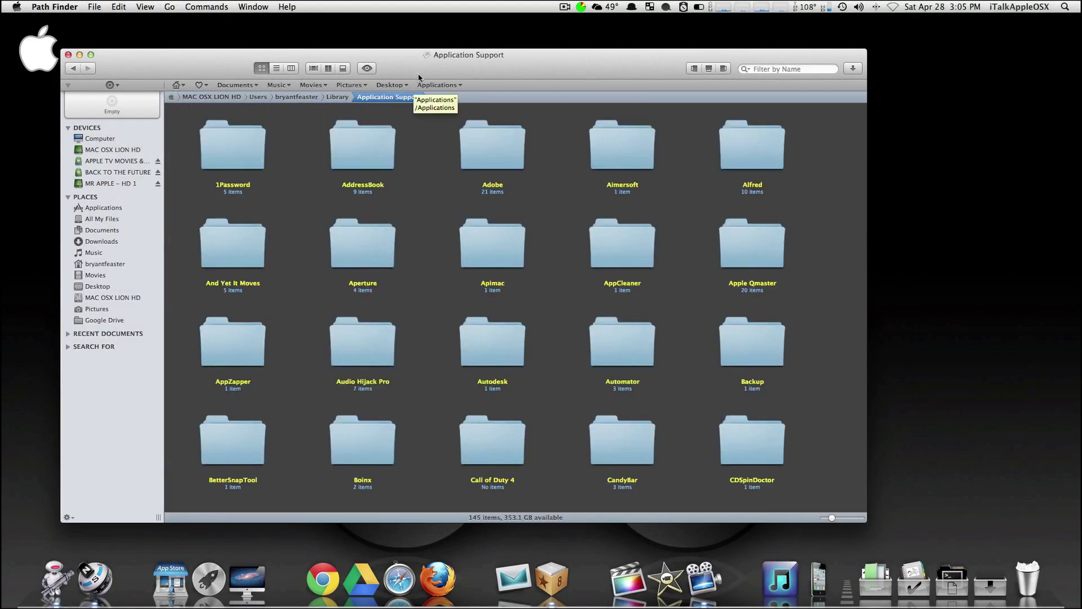
pyautogui.moveTo(417, 73); pyautogui.dragTo(430, 6)
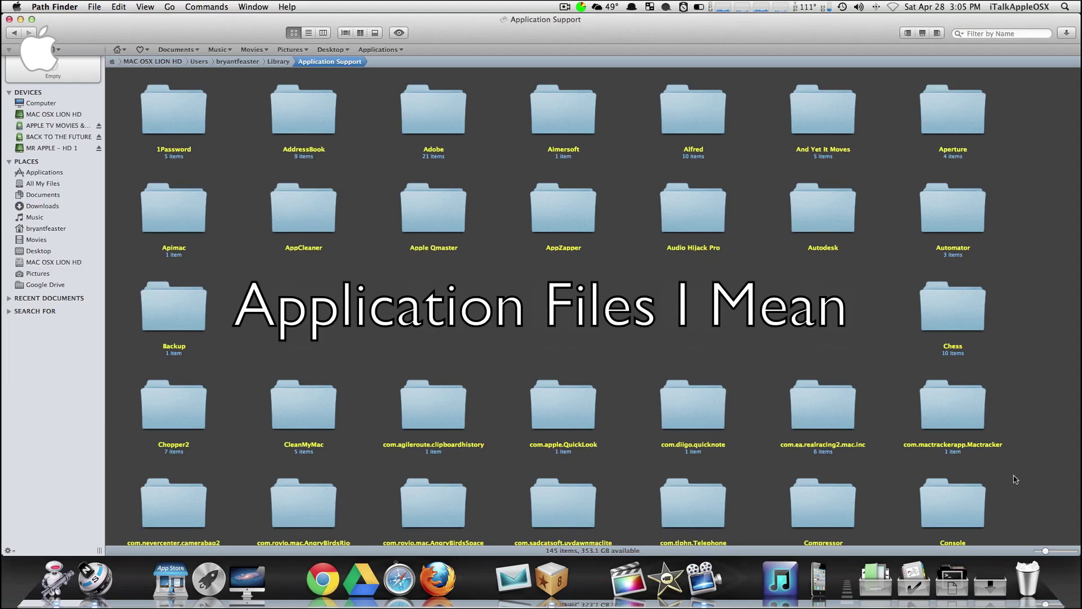
# Open the Trash with its 20 folders and place it right of Application Support.
pyautogui.click(1027, 577)
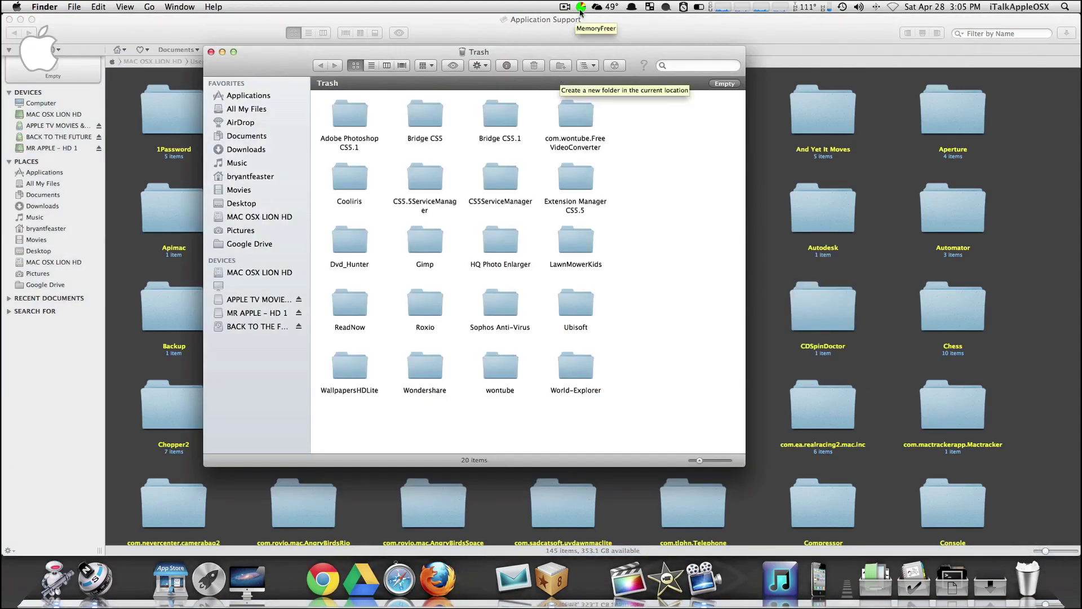
pyautogui.moveTo(610, 54); pyautogui.dragTo(866, 72)
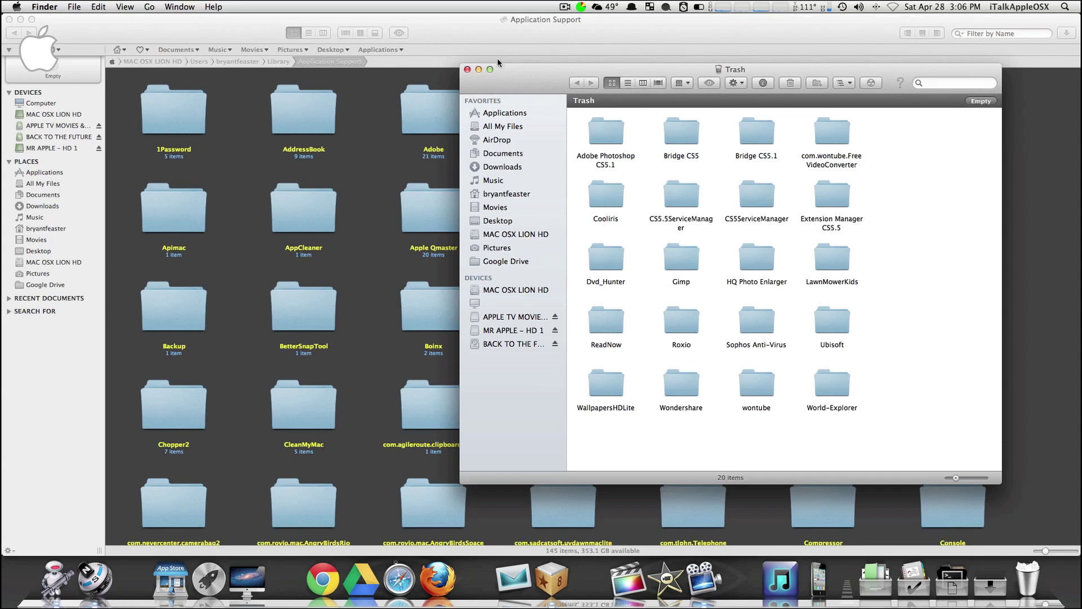
# Close the Trash window and browse down through the Application Support folders.
pyautogui.click(467, 69)
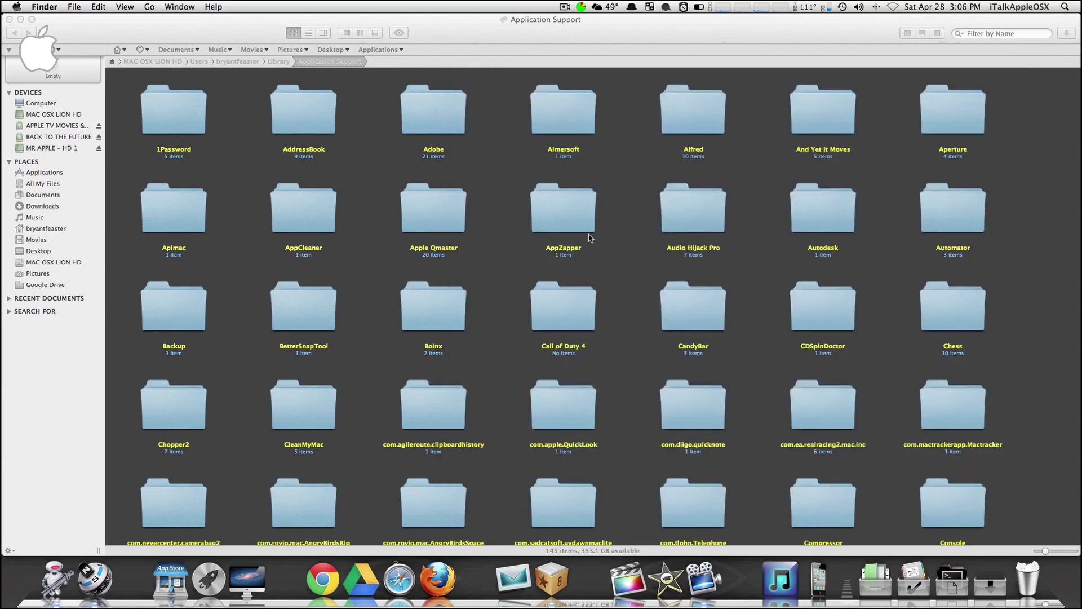
pyautogui.scroll(-10, 605, 214)
pyautogui.scroll(-5, 605, 214)
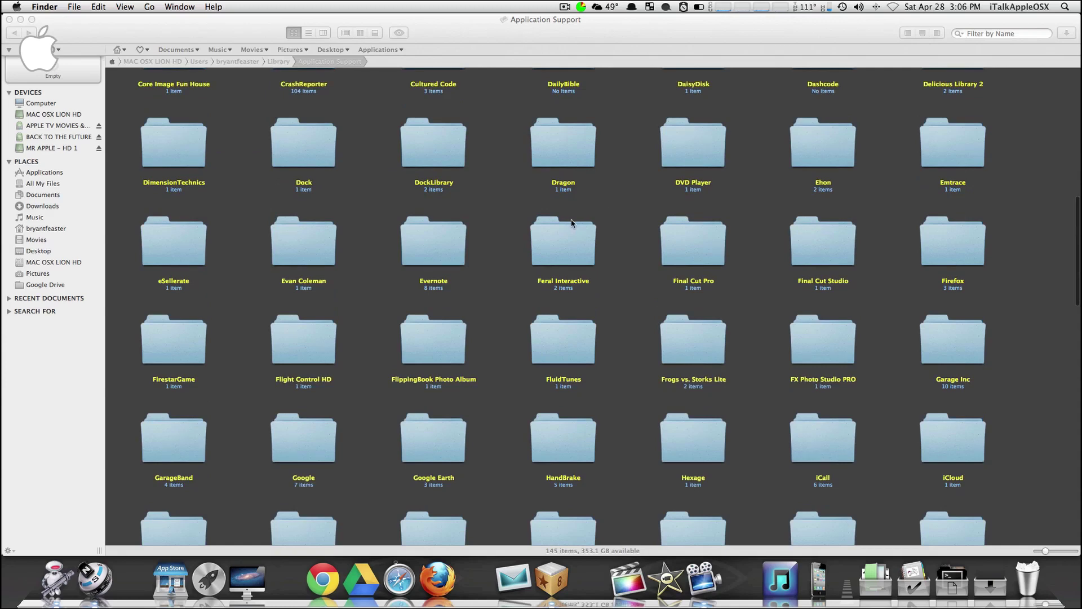
pyautogui.scroll(-5, 571, 220)
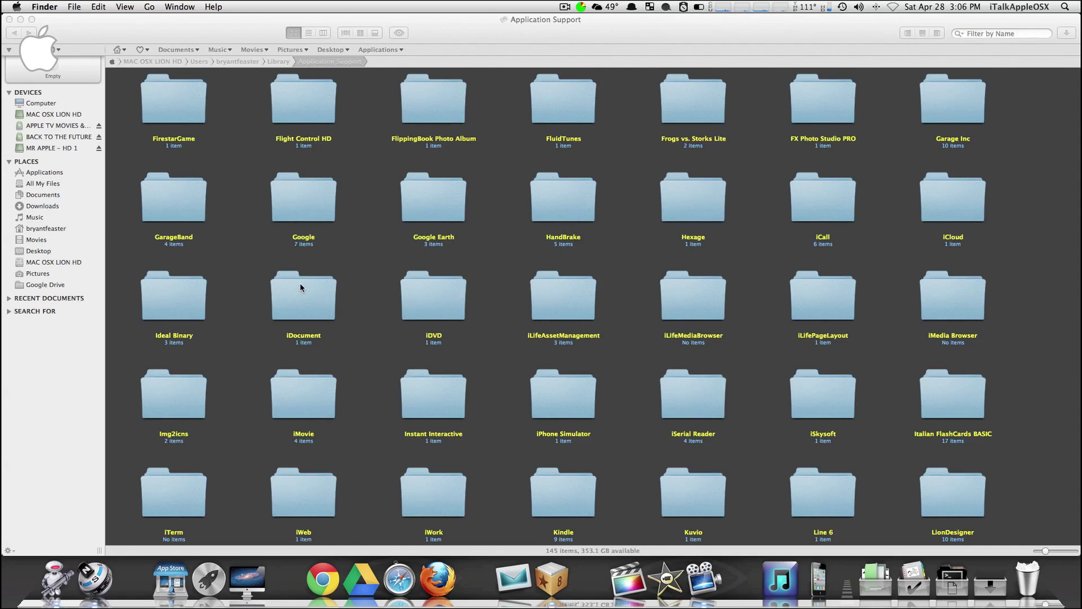
# Start dragging iDocument toward the Trash, then leave it in Application Support.
pyautogui.moveTo(300, 285); pyautogui.dragTo(620, 288)
pyautogui.moveTo(952, 276); pyautogui.dragTo(385, 261)
pyautogui.click(1027, 407)
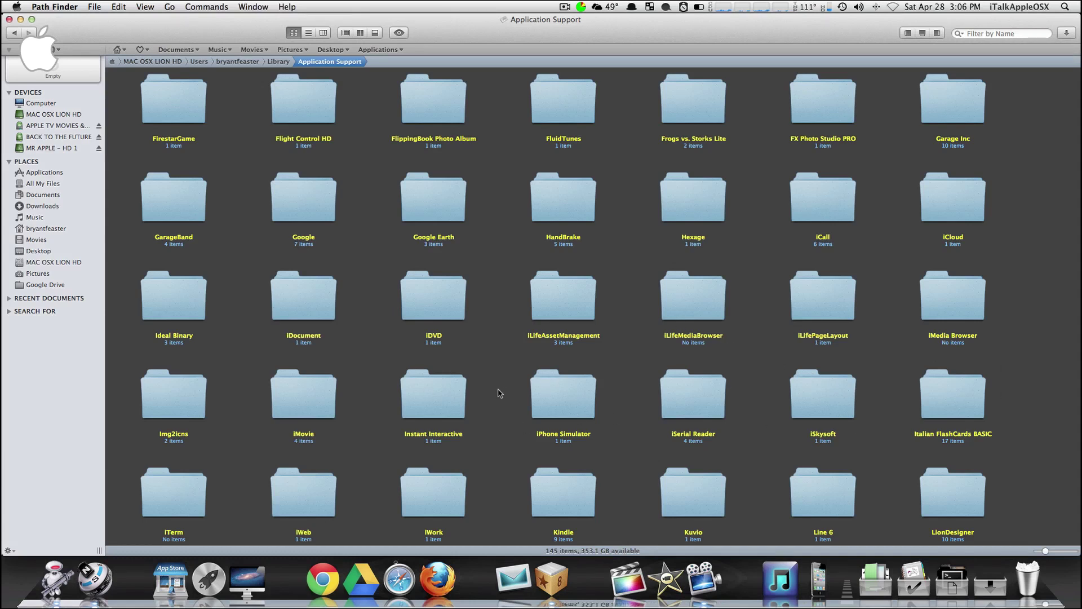
pyautogui.scroll(-5, 500, 389)
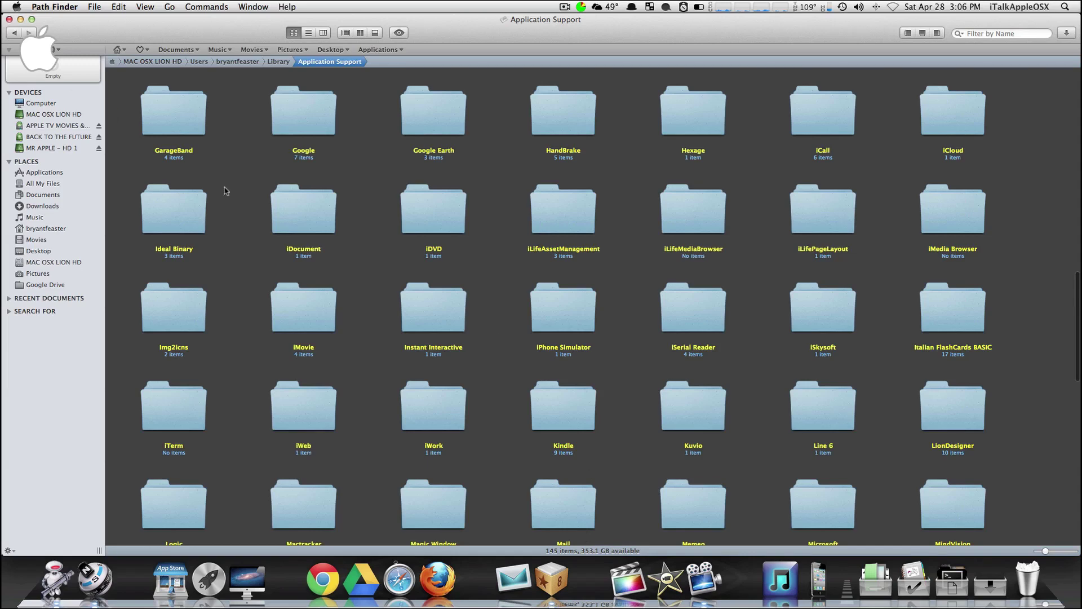
pyautogui.click(10, 19)
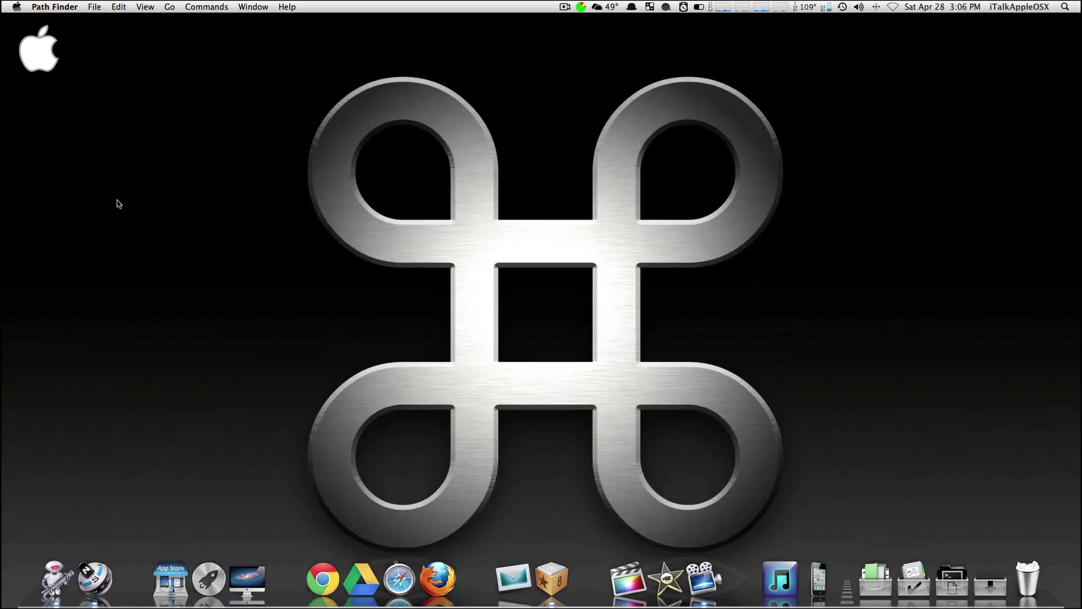
pyautogui.click(93, 580)
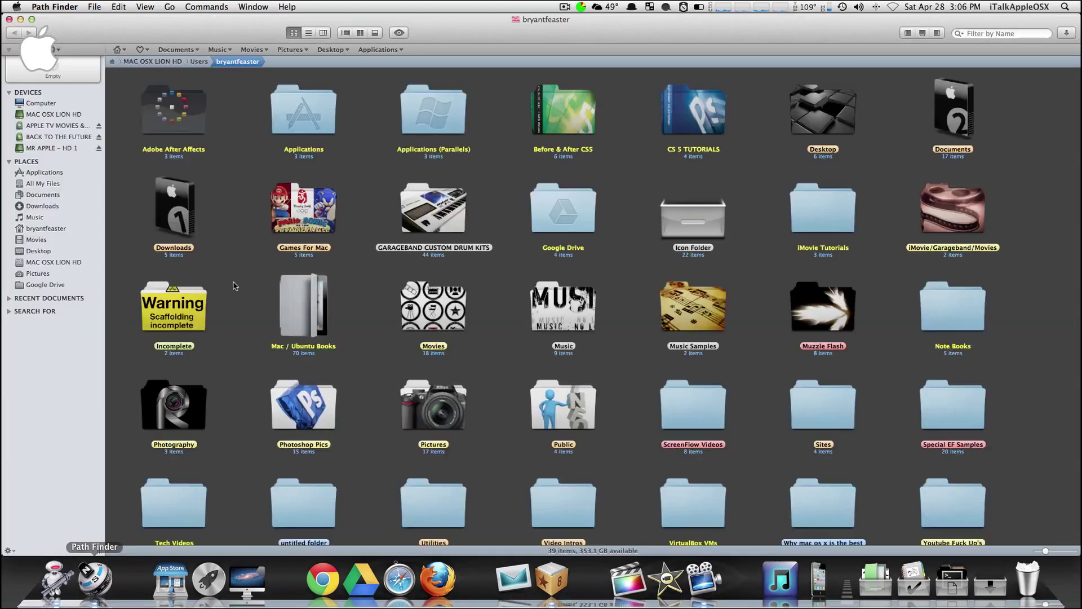
pyautogui.click(169, 6)
pyautogui.click(198, 242)
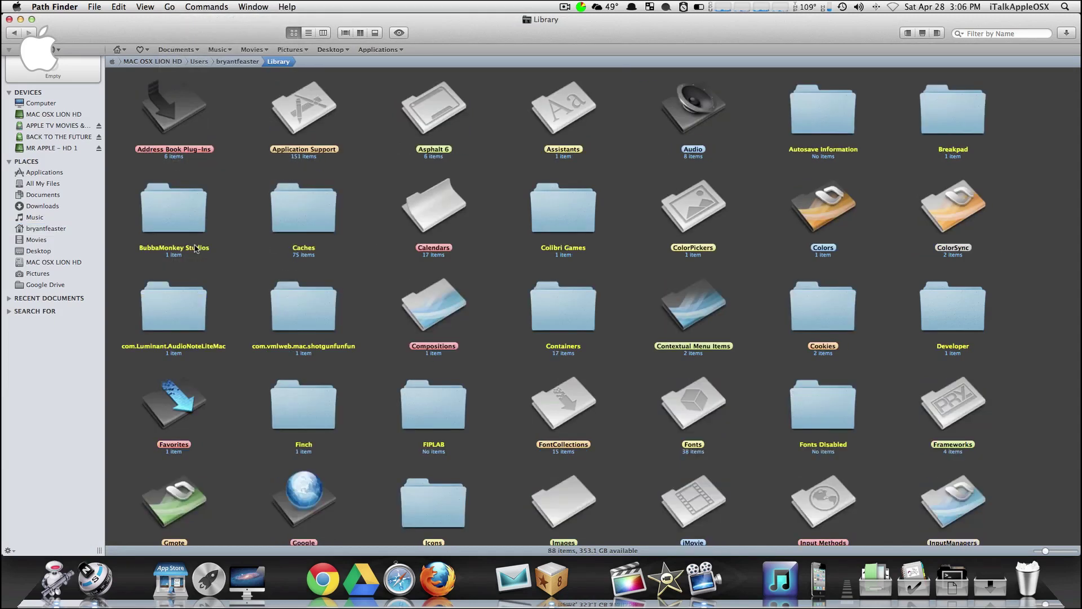
pyautogui.click(305, 101)
pyautogui.doubleClick(304, 101)
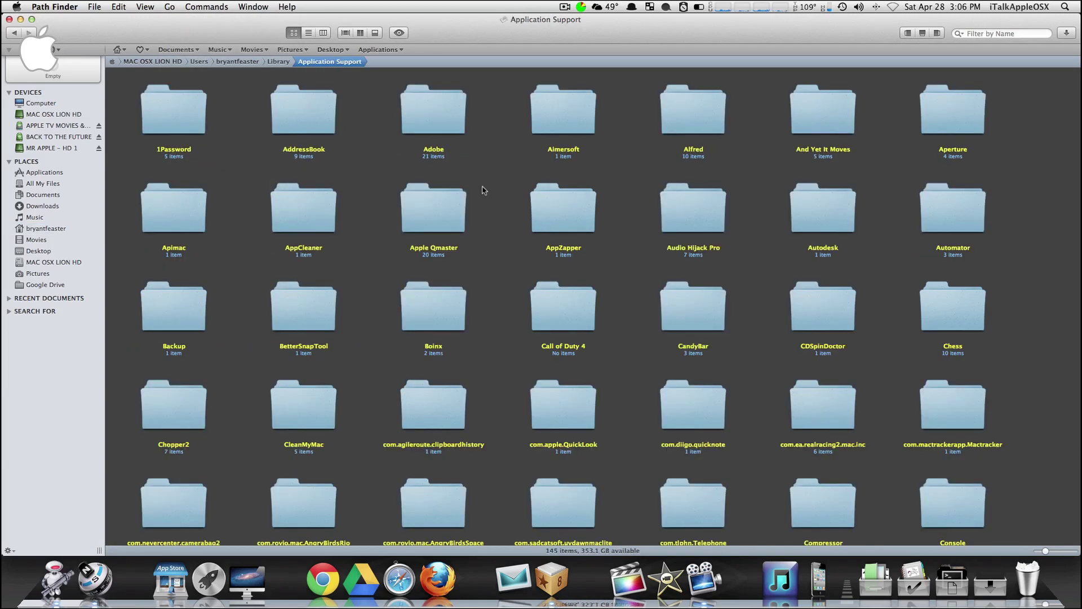
pyautogui.scroll(-15, 558, 216)
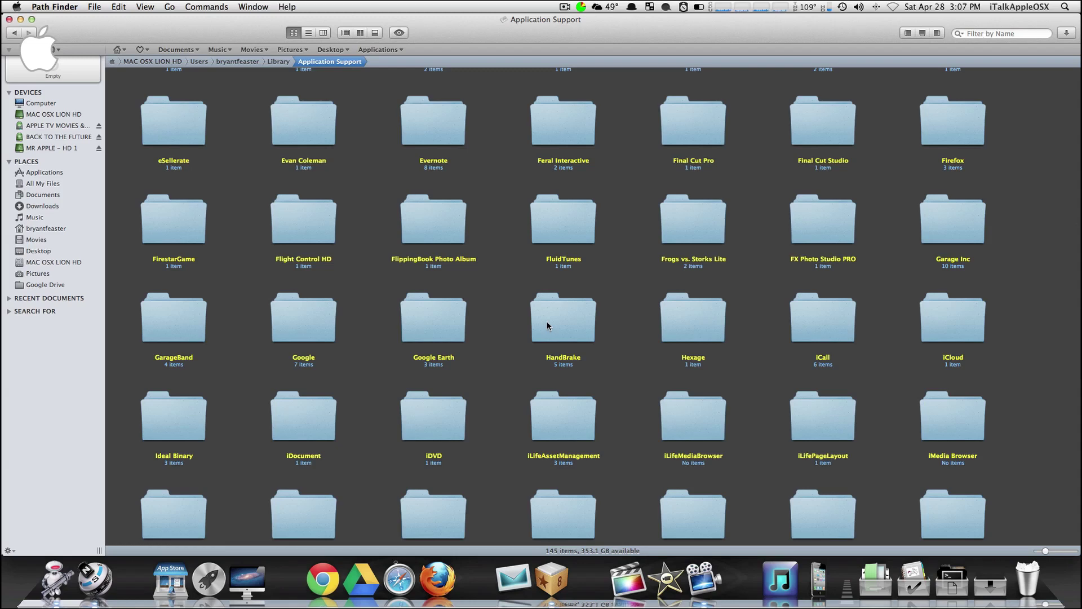
pyautogui.click(562, 320)
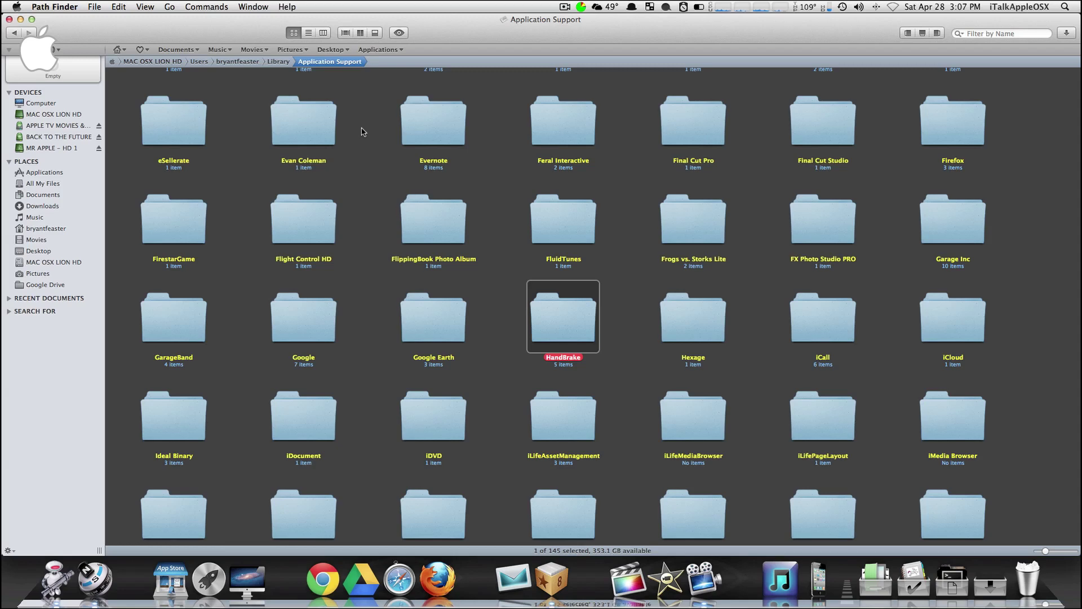
pyautogui.scroll(-20, 372, 135)
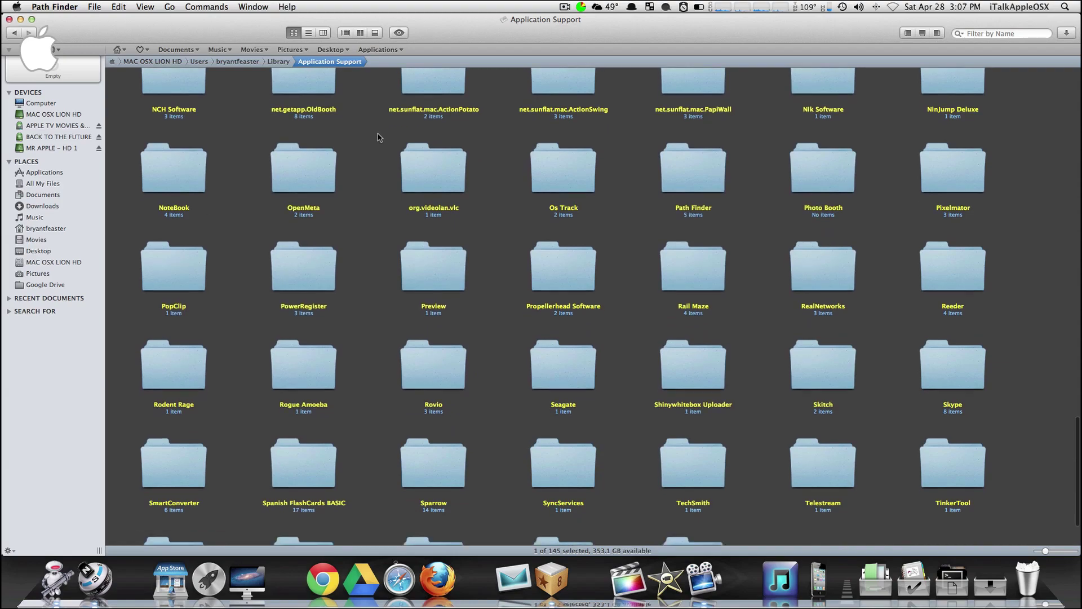
pyautogui.scroll(-3, 378, 137)
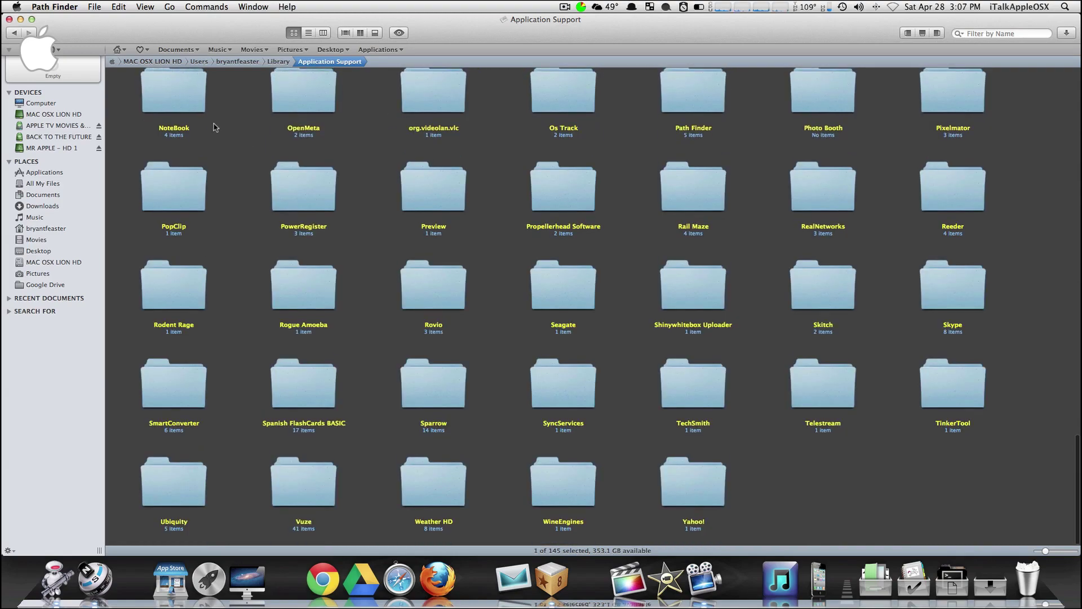